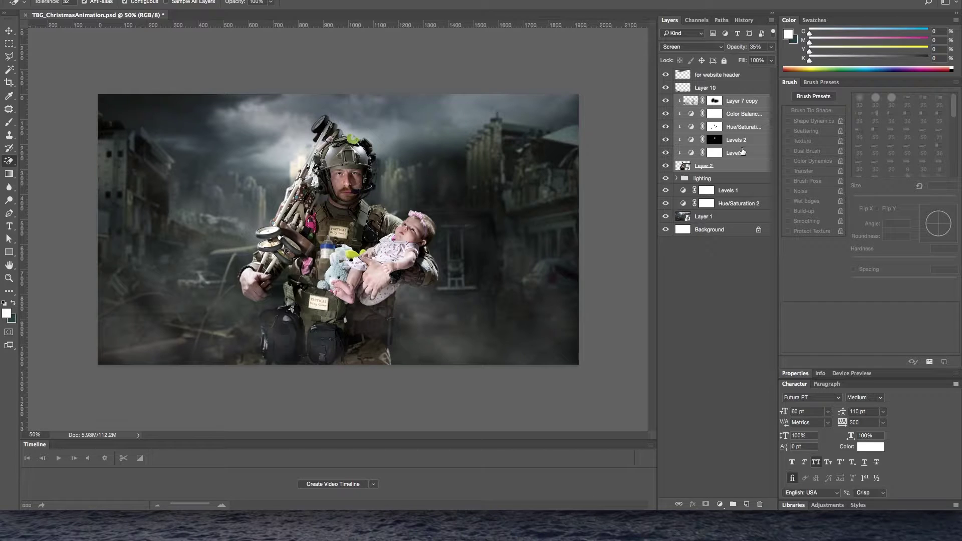
Merge Layer 2 with its clipped adjustments and Layer 7 copy, and select the layers from the lighting group down to Layer 1
{"action": "key", "text": "ctrl+e"}
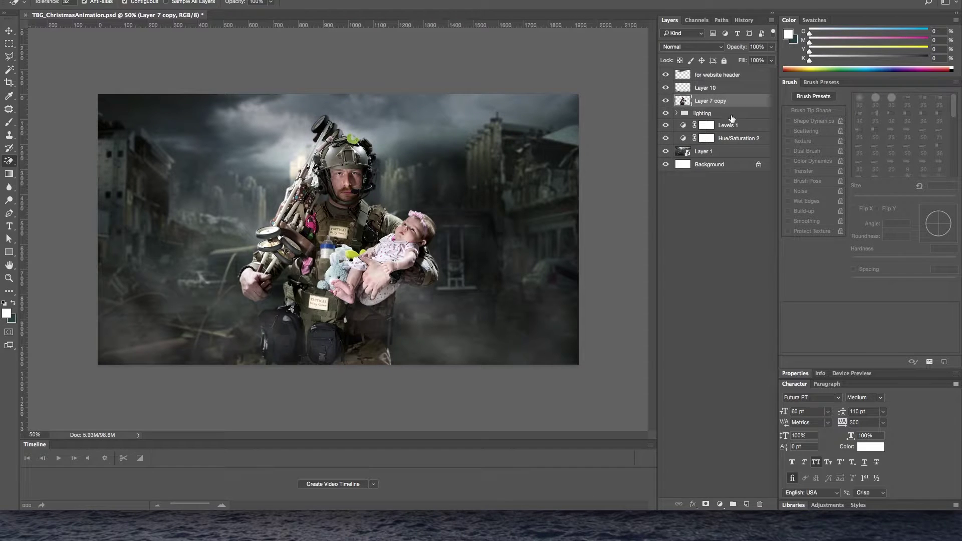
{"action": "double_click", "coordinate": [732, 114]}
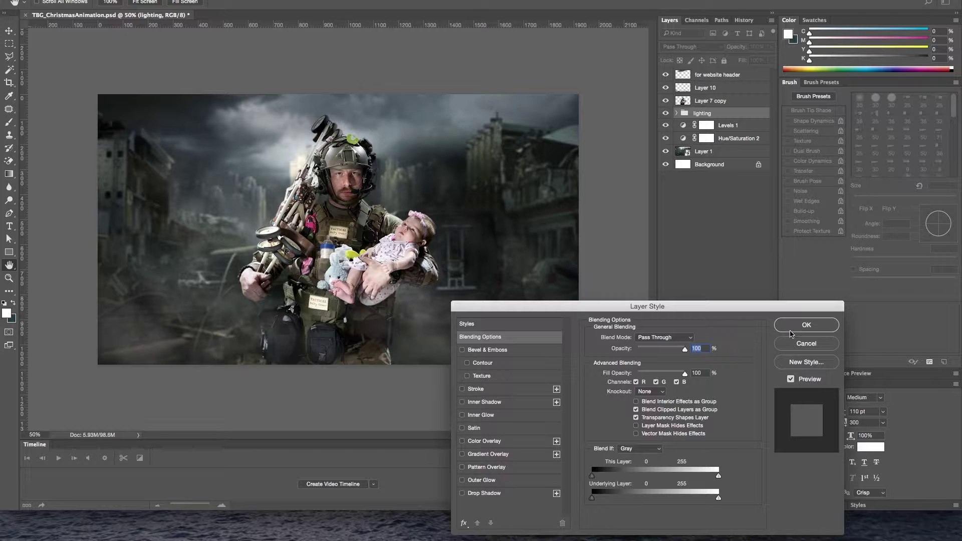
{"action": "left_click", "coordinate": [790, 345]}
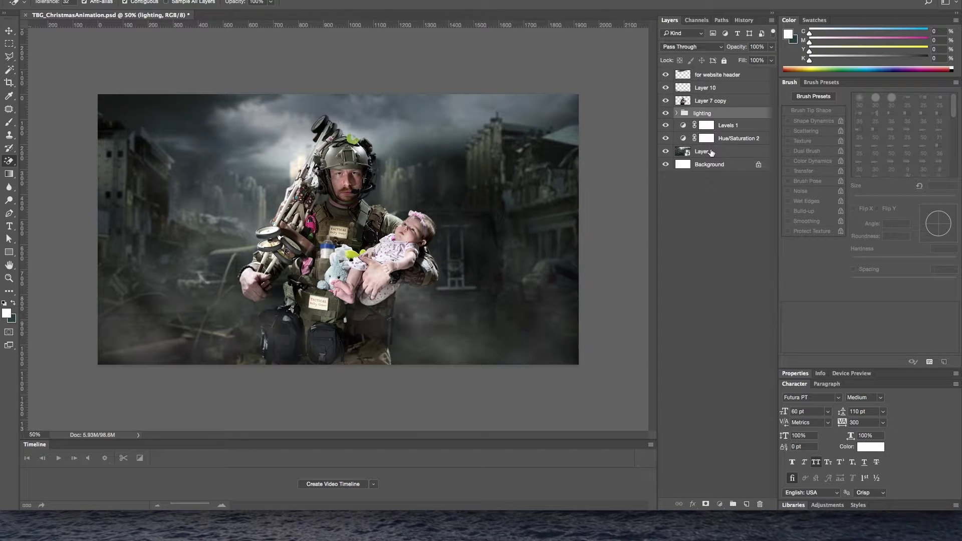
{"action": "left_click", "coordinate": [711, 151], "text": "shift"}
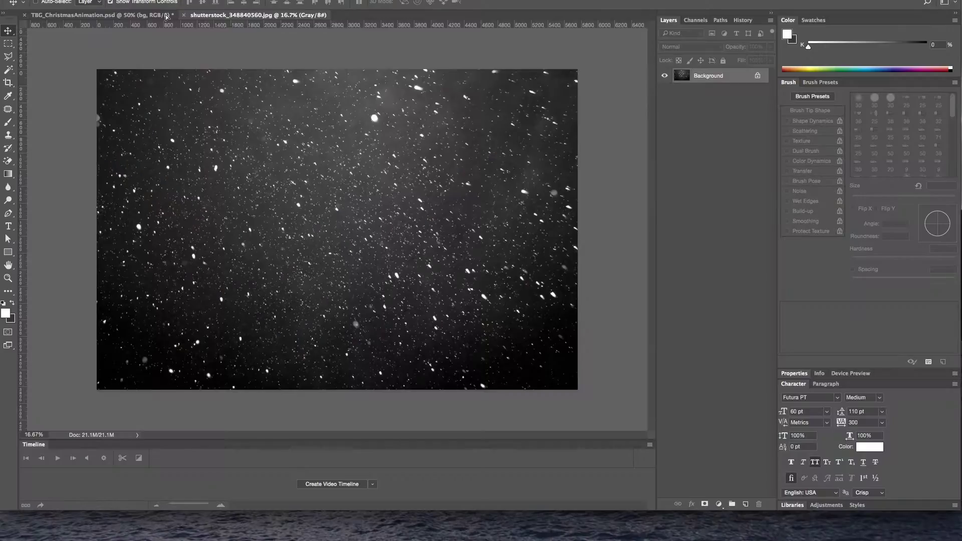
In the TBG_ChristmasAnimation document, scale the snow1 layer down to about 3272 × 2180 px
{"action": "left_click", "coordinate": [166, 15]}
{"action": "left_click", "coordinate": [702, 114]}
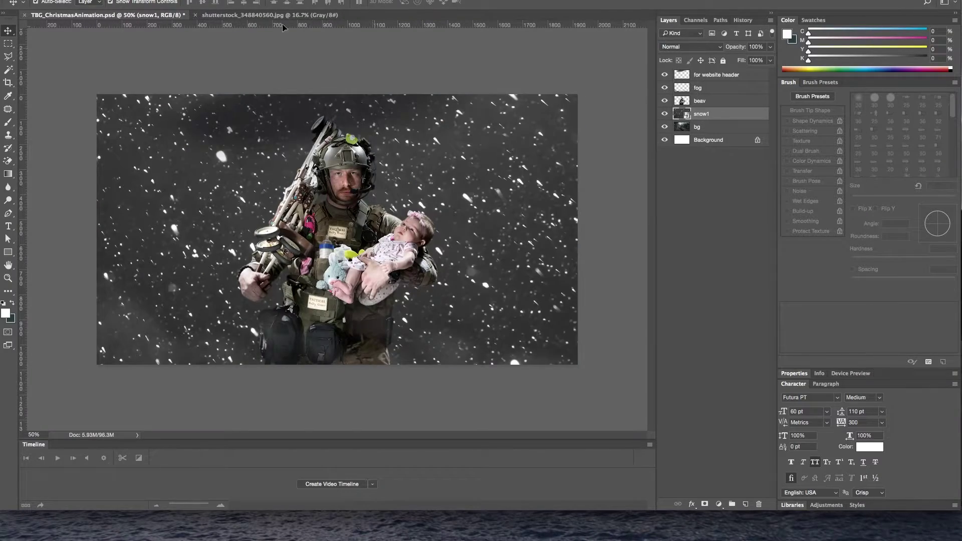
{"action": "key", "text": "ctrl+t"}
{"action": "key", "text": "ctrl+minus"}
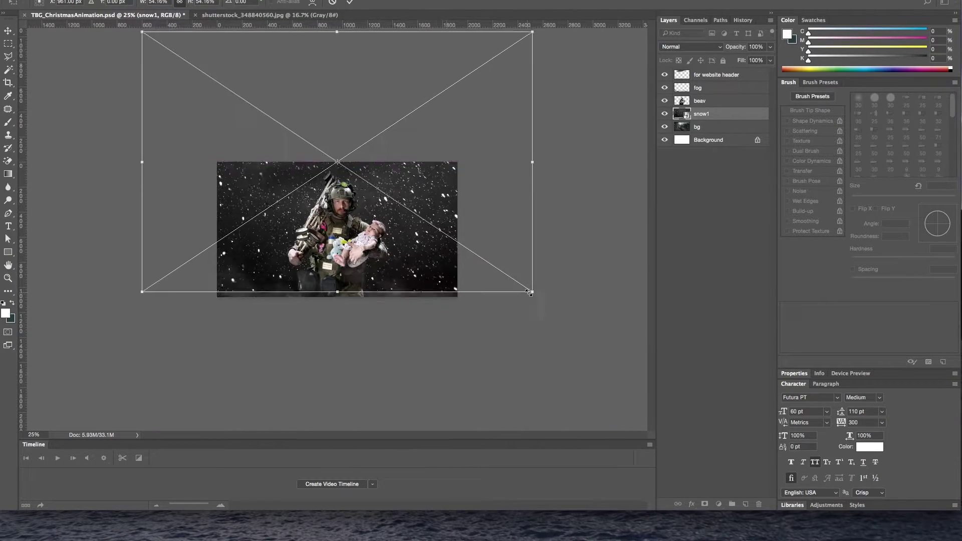
Darken the snow1 smart object's contents so only the flakes stand out, save them, and blend the layer in Screen mode
{"action": "double_click", "coordinate": [682, 114]}
{"action": "left_click_drag", "start_coordinate": [809, 475], "coordinate": [838, 475]}
{"action": "key", "text": "ctrl+s"}
{"action": "key", "text": "ctrl+w"}
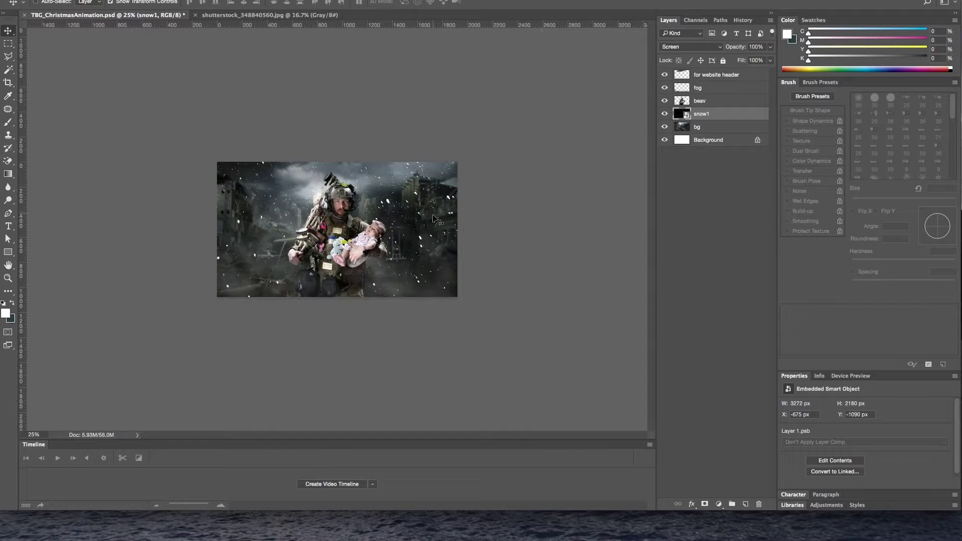
Duplicate snow1 above the beav layer as snow2 at 100% scale, softened with a Gaussian Blur
{"action": "left_click_drag", "start_coordinate": [725, 111], "coordinate": [725, 95]}
{"action": "key", "text": "ctrl+t"}
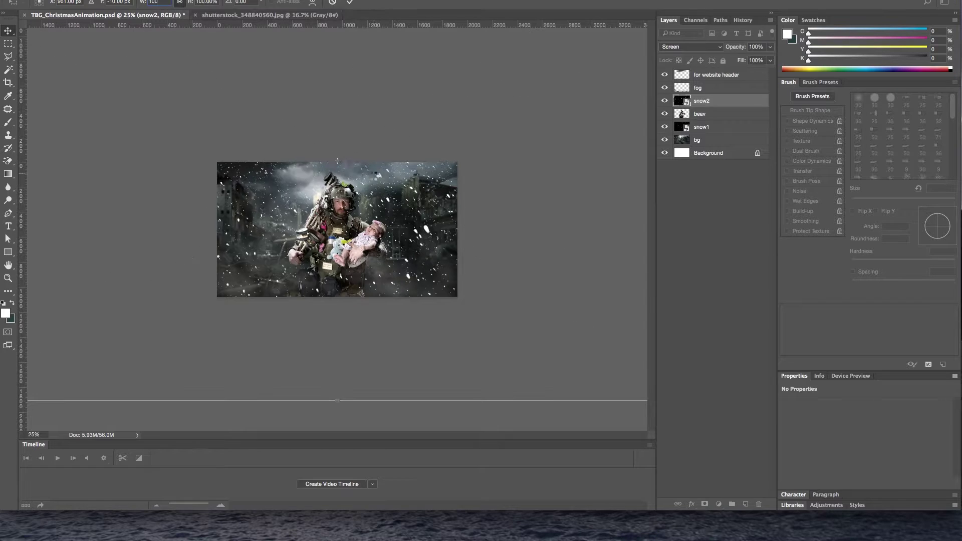
{"action": "key", "text": "Return"}
{"action": "key", "text": "ctrl+alt+f"}
{"action": "key", "text": "Return"}
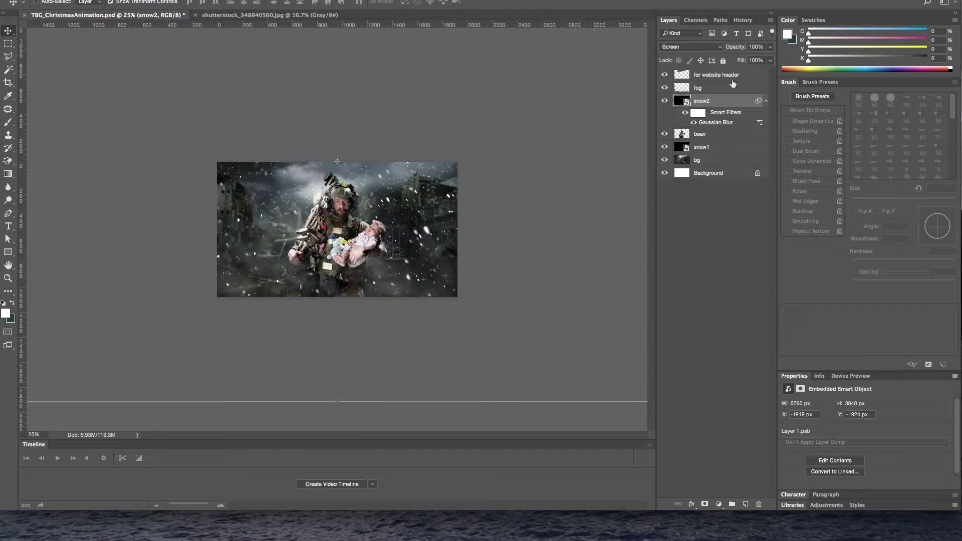
Paint strings of 8 px white light dots along the ruined building's edges on separate layers above bg
{"action": "key", "text": "alt+bracketleft"}
{"action": "key", "text": "alt+bracketleft"}
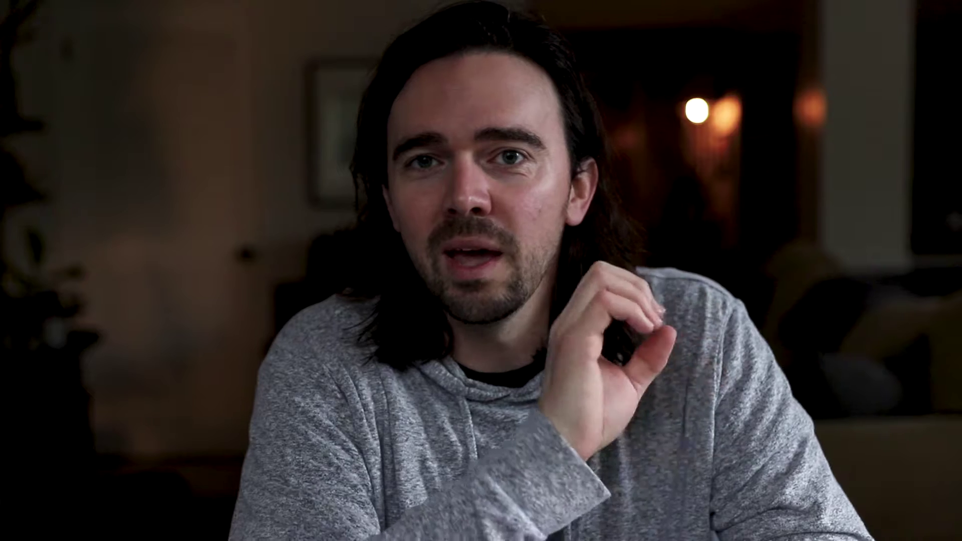
{"action": "left_click", "coordinate": [195, 133]}
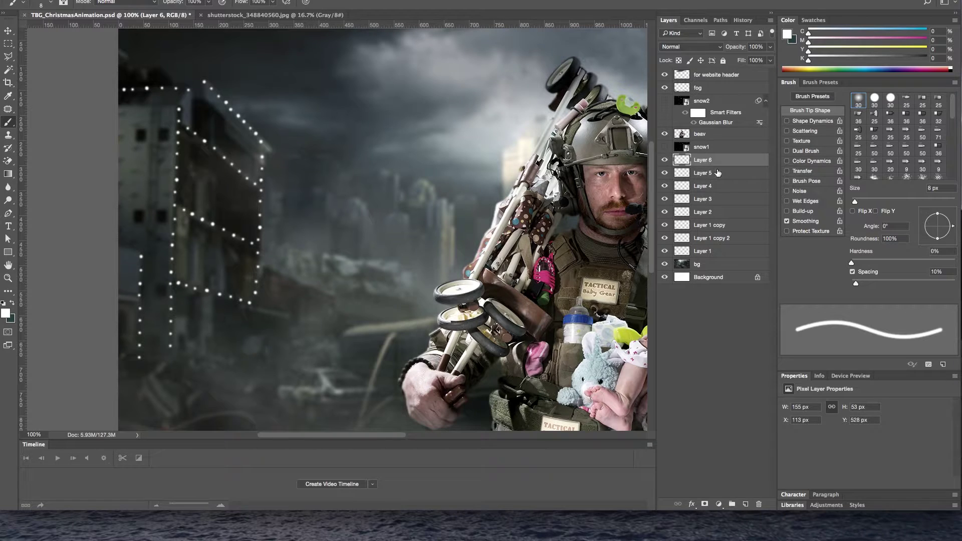
{"action": "left_click", "coordinate": [702, 173]}
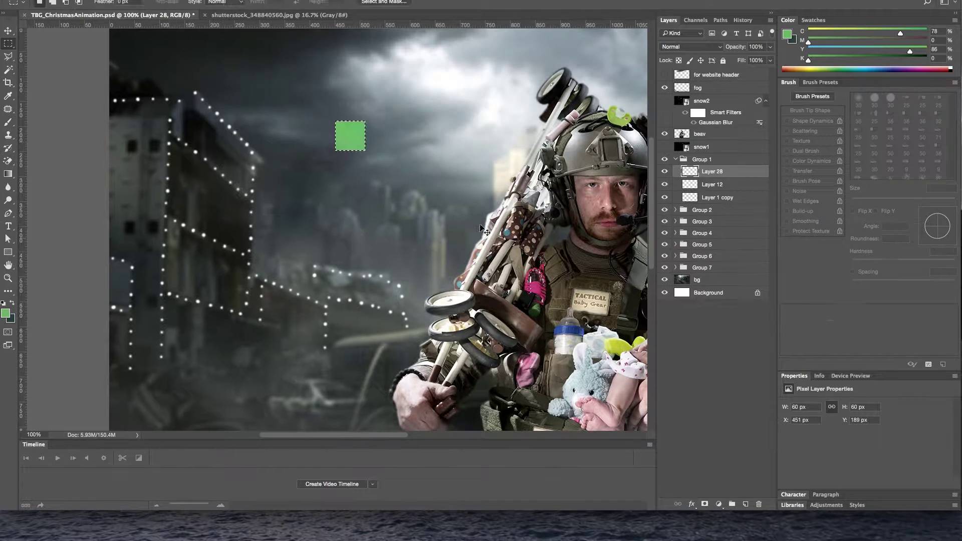
Fill squares beside the green one with further foreground colours to build the multicoloured pattern for the Christmas lights
{"action": "left_click", "coordinate": [787, 35]}
{"action": "left_click", "coordinate": [754, 268]}
{"action": "key", "text": "alt+BackSpace"}
{"action": "left_click", "coordinate": [787, 34]}
{"action": "left_click", "coordinate": [753, 269]}
{"action": "key", "text": "alt+BackSpace"}
{"action": "left_click_drag", "start_coordinate": [425, 132], "coordinate": [456, 131]}
{"action": "left_click", "coordinate": [788, 34]}
{"action": "left_click", "coordinate": [753, 269]}
{"action": "key", "text": "alt+BackSpace"}
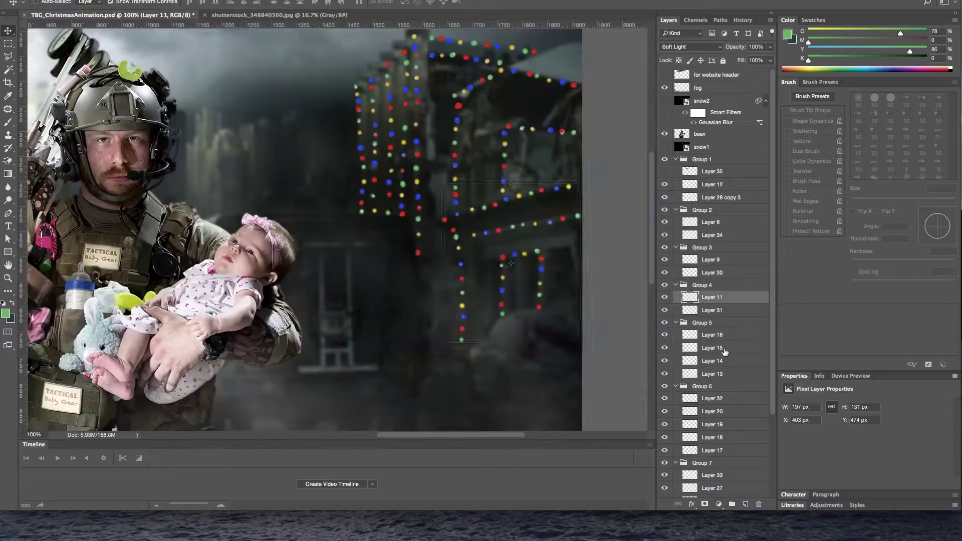
{"action": "left_click", "coordinate": [716, 423]}
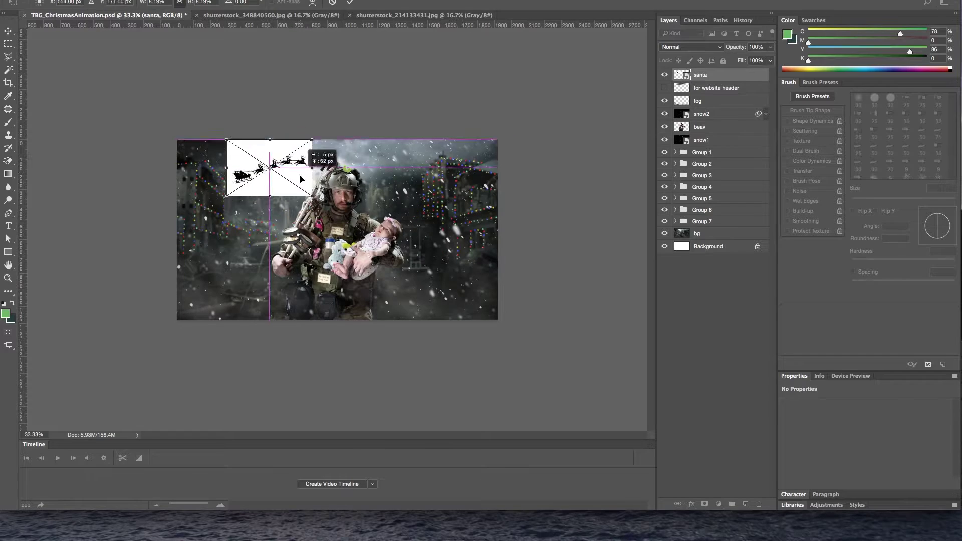
Move the santa layer below snow1 at 75% opacity and place it in a group named santa mask
{"action": "left_click", "coordinate": [711, 74]}
{"action": "left_click_drag", "start_coordinate": [714, 228], "coordinate": [714, 145]}
{"action": "key", "text": "7"}
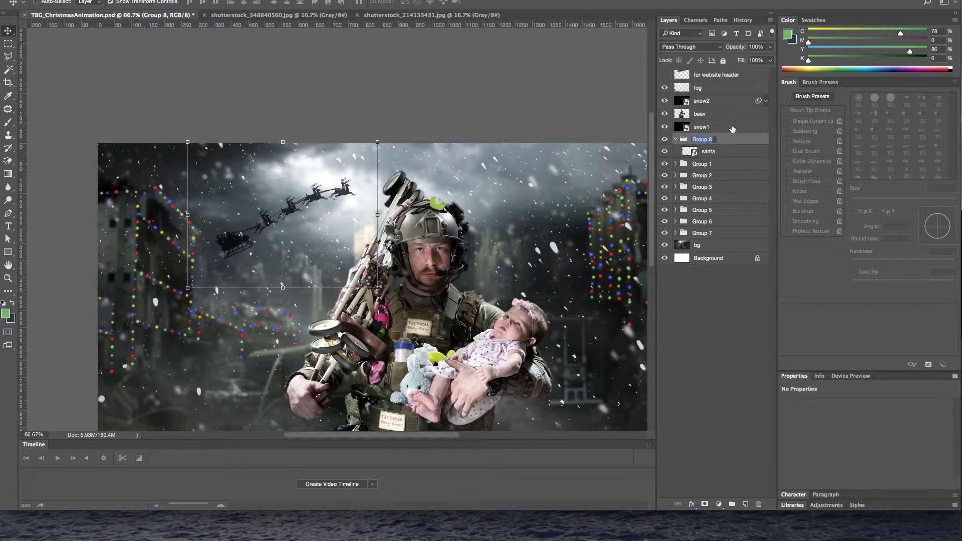
{"action": "key", "text": "Return"}
Trace the building skyline with the Polygonal Lasso and mask the santa mask group to the sky above it
{"action": "key", "text": "l"}
{"action": "left_click", "coordinate": [87, 119]}
{"action": "left_click", "coordinate": [87, 184]}
{"action": "left_click", "coordinate": [127, 179]}
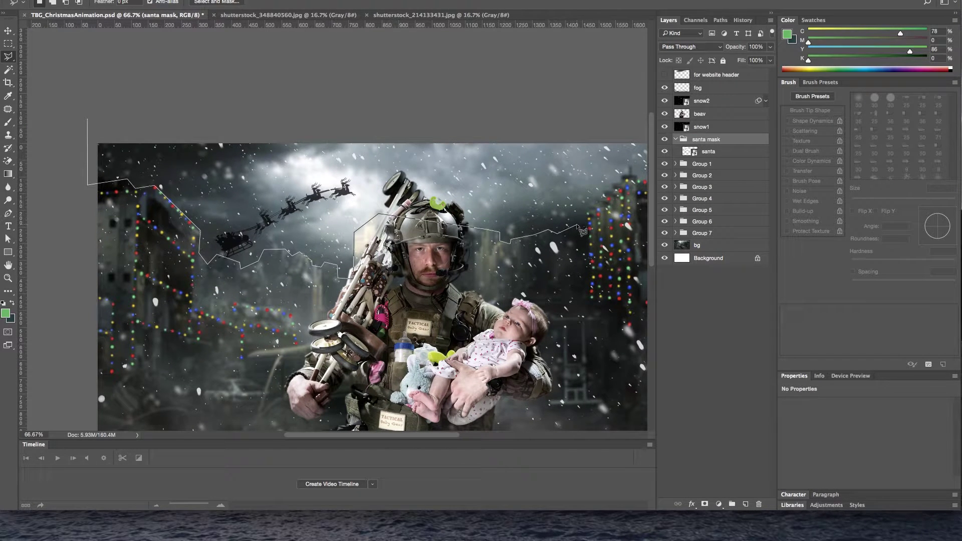
{"action": "scroll", "coordinate": [502, 209], "scroll_direction": "right", "scroll_amount": 5}
{"action": "scroll", "coordinate": [350, 276], "scroll_direction": "left", "scroll_amount": 4}
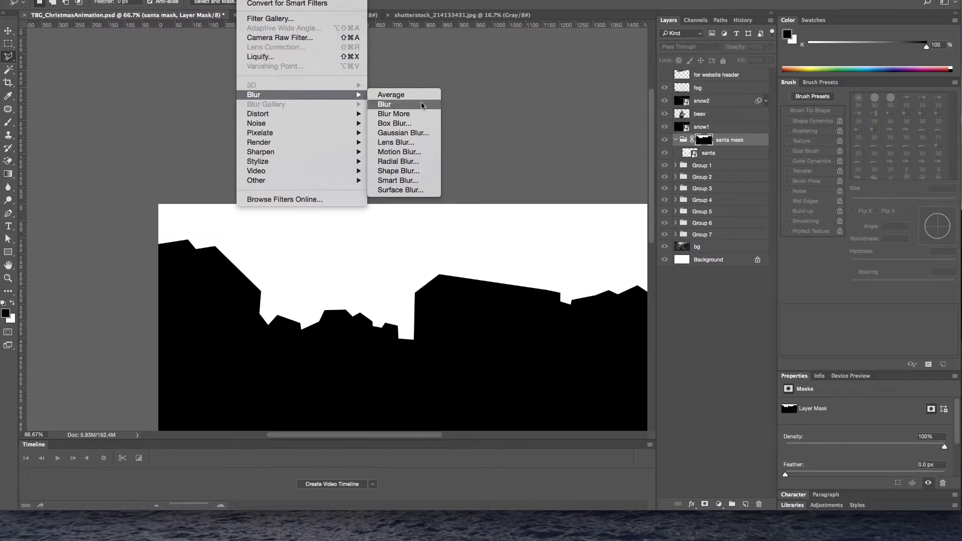
Soften the group's layer mask with a Gaussian Blur and blur the santa layer with a 3-pixel radius
{"action": "left_click", "coordinate": [408, 146]}
{"action": "left_click", "coordinate": [637, 191]}
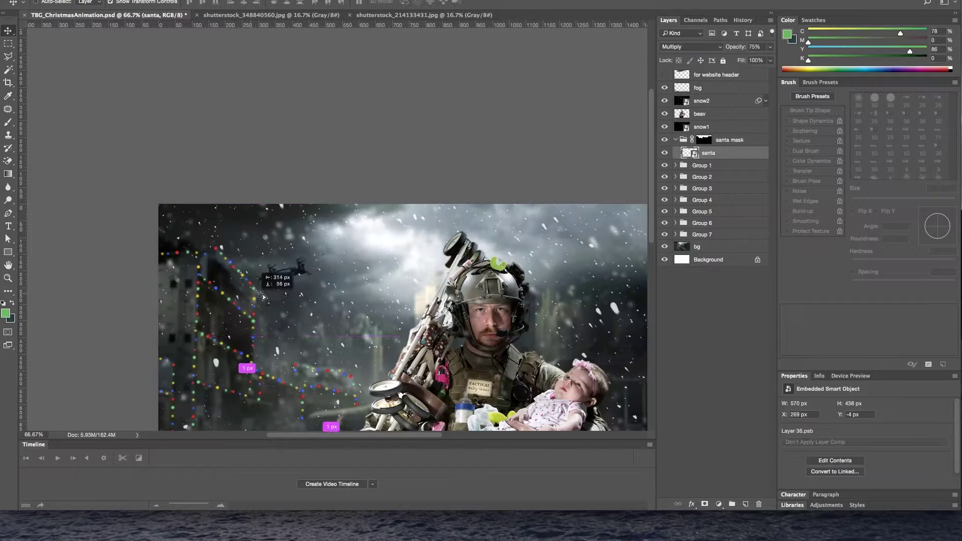
{"action": "key", "text": "ctrl+alt+f"}
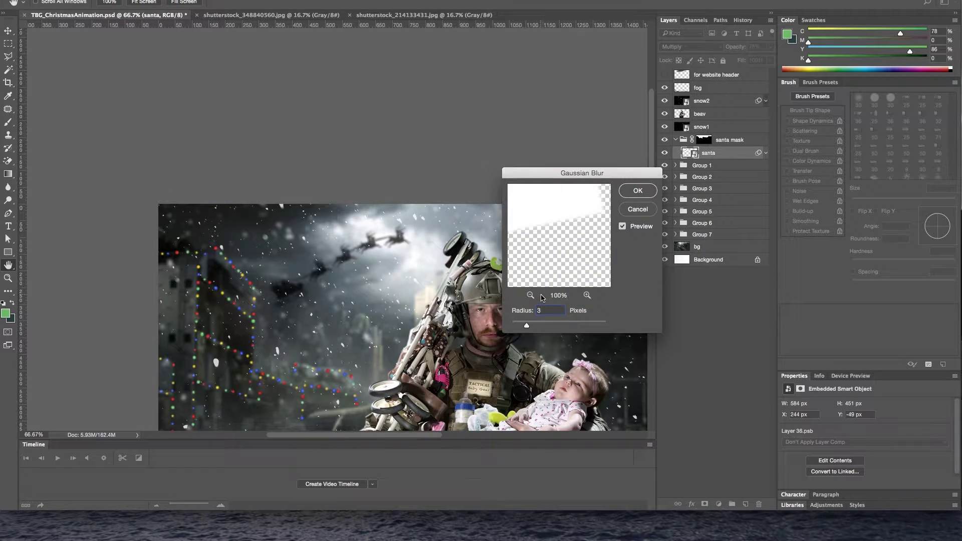
{"action": "key", "text": "Return"}
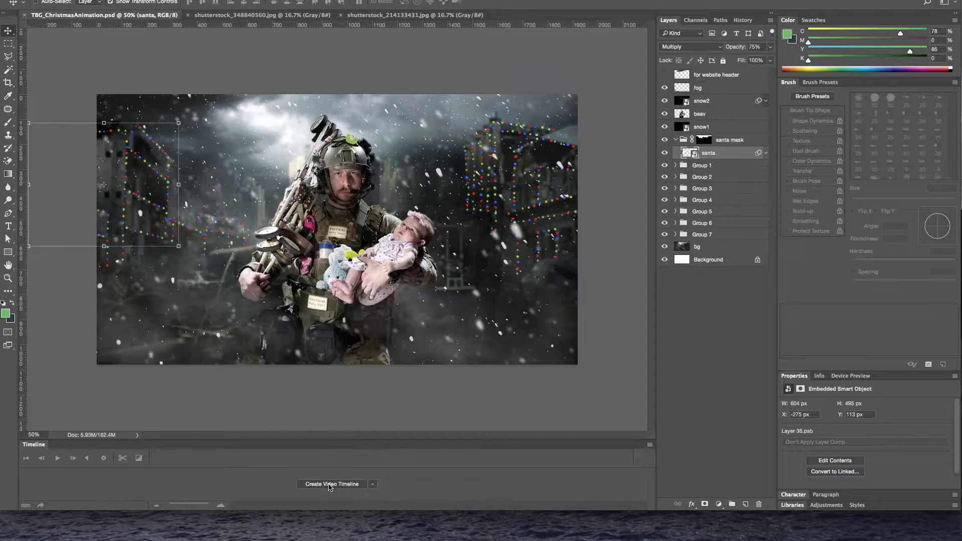
Create a video timeline and enlarge its area to show all the layer tracks beneath the reduced canvas
{"action": "left_click", "coordinate": [325, 484]}
{"action": "key", "text": "ctrl+minus"}
{"action": "key", "text": "ctrl+minus"}
{"action": "left_click_drag", "start_coordinate": [409, 343], "coordinate": [409, 228]}
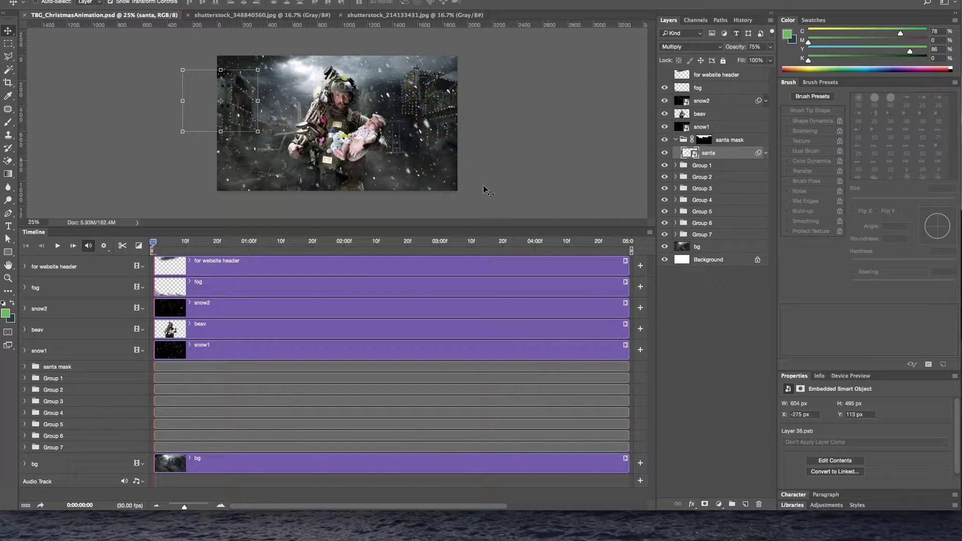
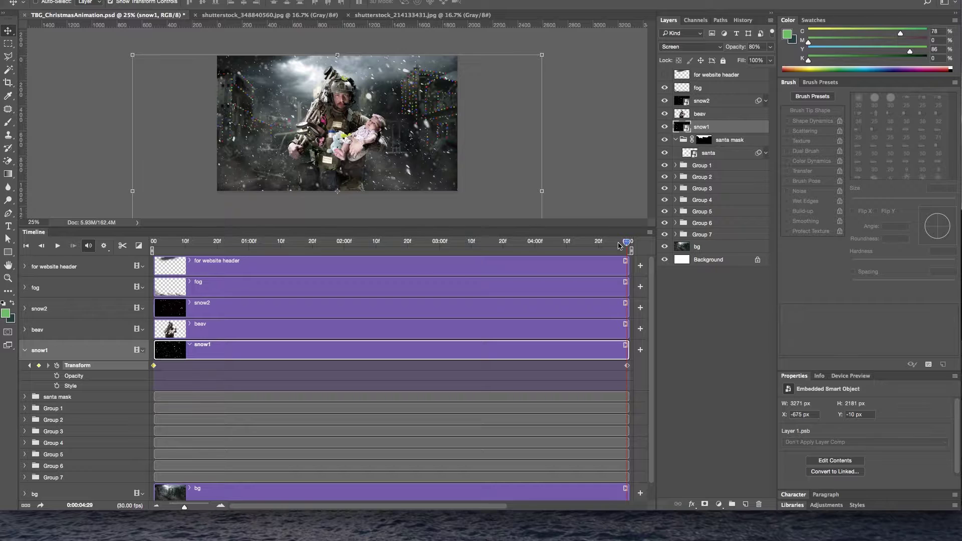
Preview the snow1 motion and set a starting Transform keyframe for snow2 at the beginning of the timeline
{"action": "key", "text": "space"}
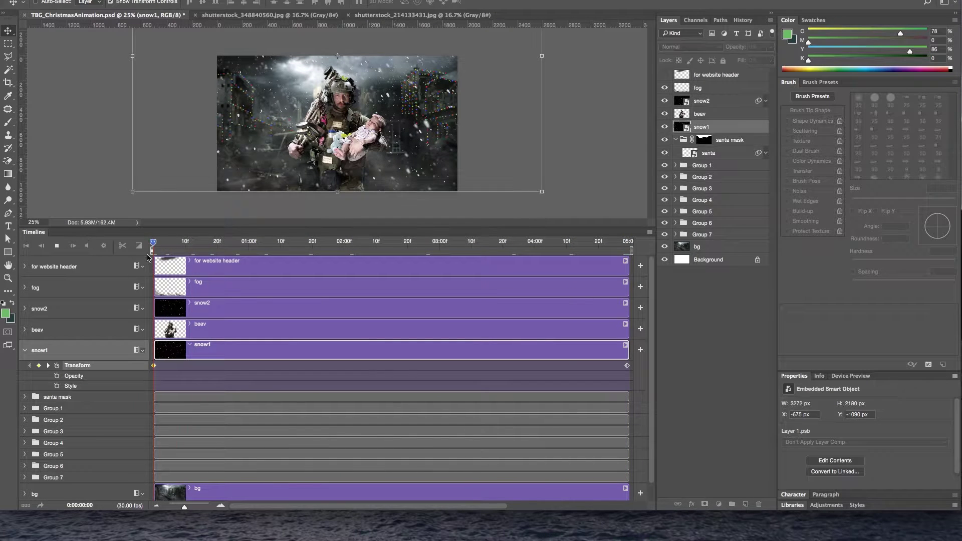
{"action": "key", "text": "space"}
{"action": "left_click", "coordinate": [201, 244]}
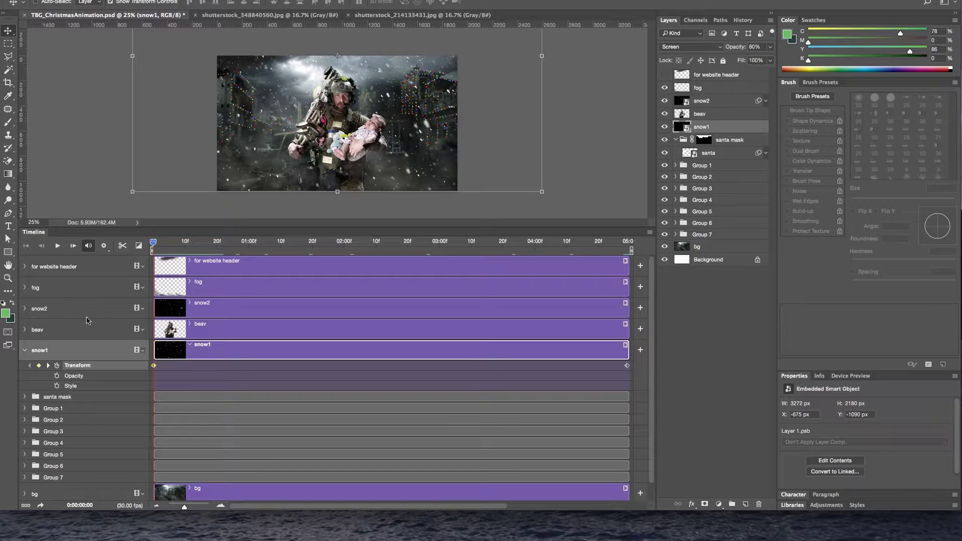
{"action": "left_click", "coordinate": [25, 308]}
{"action": "left_click", "coordinate": [100, 310]}
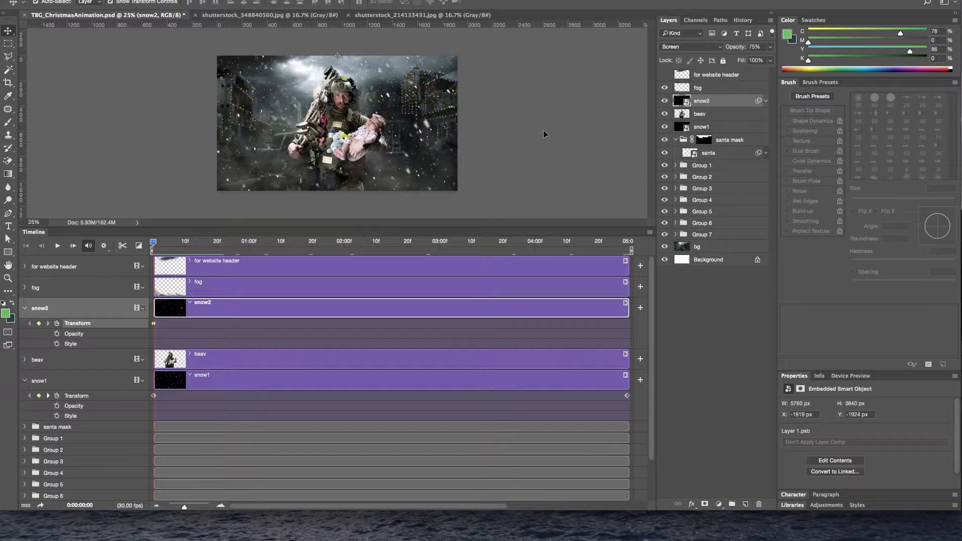
{"action": "key", "text": "ctrl+t"}
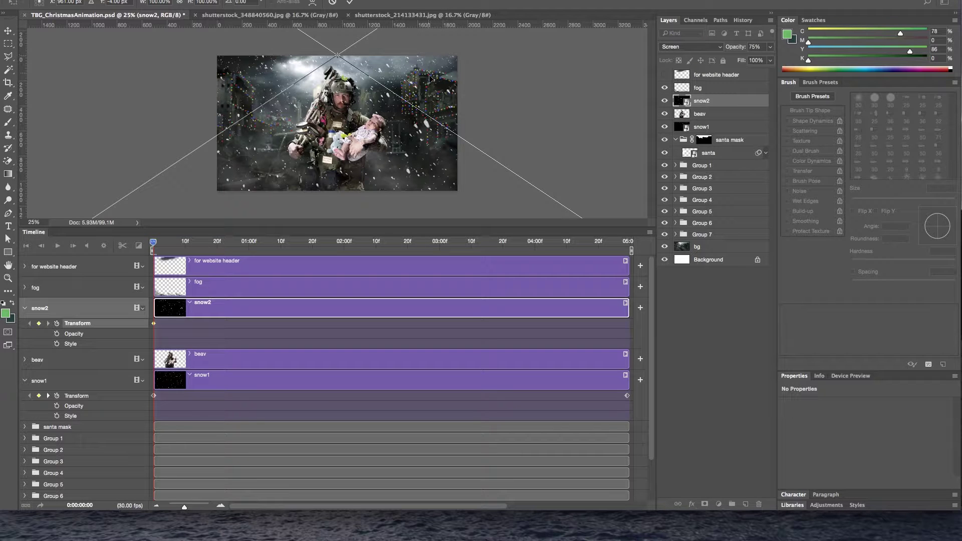
{"action": "left_click", "coordinate": [349, 2]}
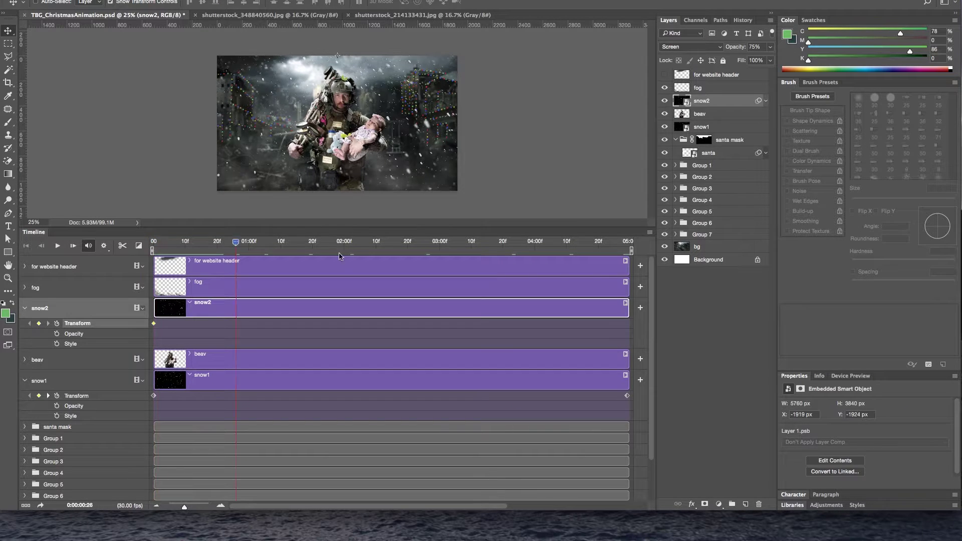
Reposition the snow2 layer at the end of the timeline for its final Transform keyframe and preview the falling snow
{"action": "key", "text": "End"}
{"action": "key", "text": "ctrl+t"}
{"action": "left_click_drag", "start_coordinate": [396, 110], "coordinate": [423, 70]}
{"action": "key", "text": "Return"}
{"action": "left_click", "coordinate": [553, 244]}
{"action": "left_click_drag", "start_coordinate": [494, 244], "coordinate": [394, 241]}
{"action": "key", "text": "space"}
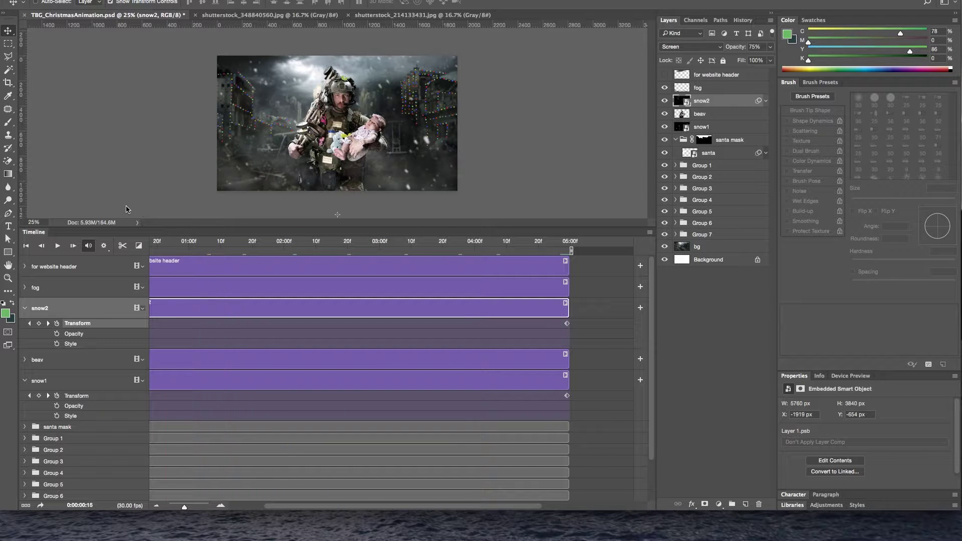
{"action": "key", "text": "space"}
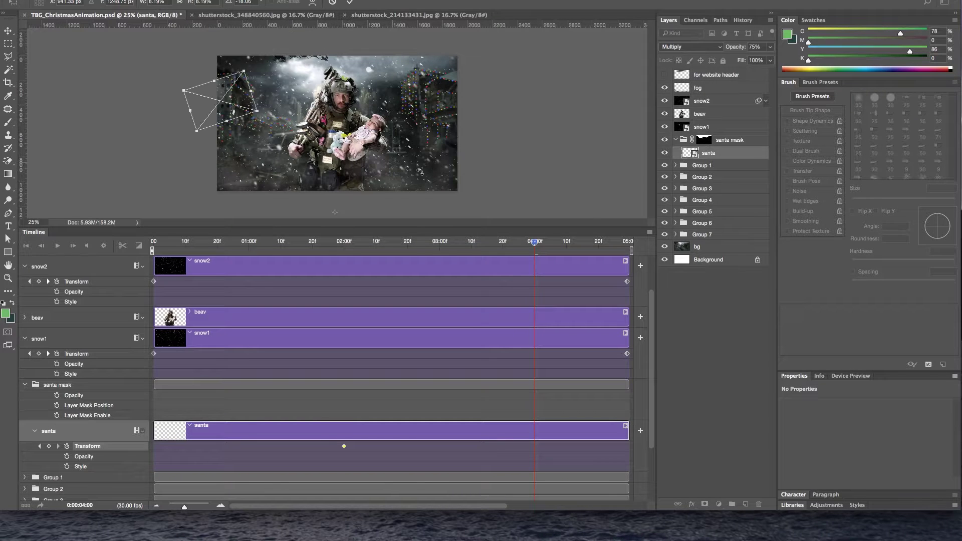
At 4:00, move the santa layer to the scene's right edge, rotate it about 39°, and check its flight
{"action": "key", "text": "ctrl+minus"}
{"action": "left_click_drag", "start_coordinate": [339, 184], "coordinate": [340, 215]}
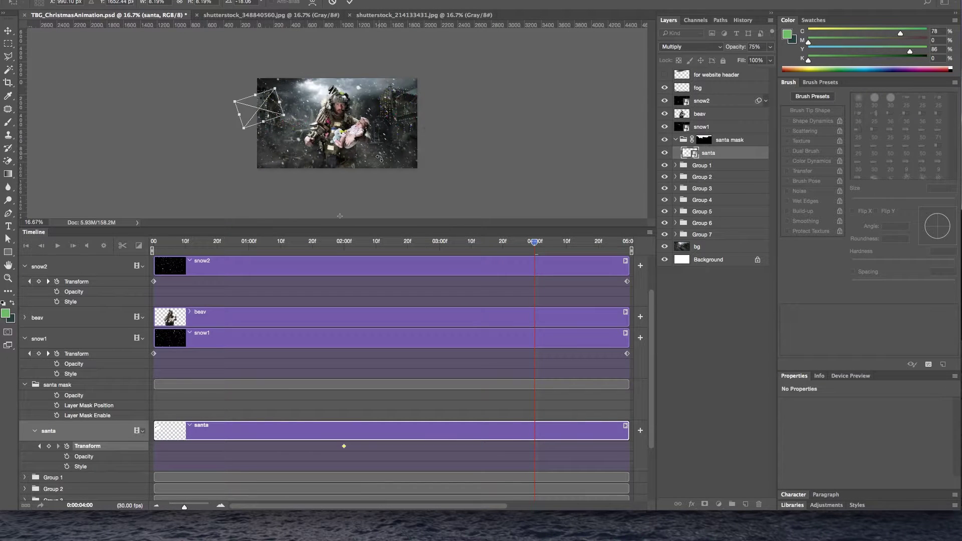
{"action": "key", "text": "ctrl+minus"}
{"action": "left_click_drag", "start_coordinate": [330, 95], "coordinate": [413, 98]}
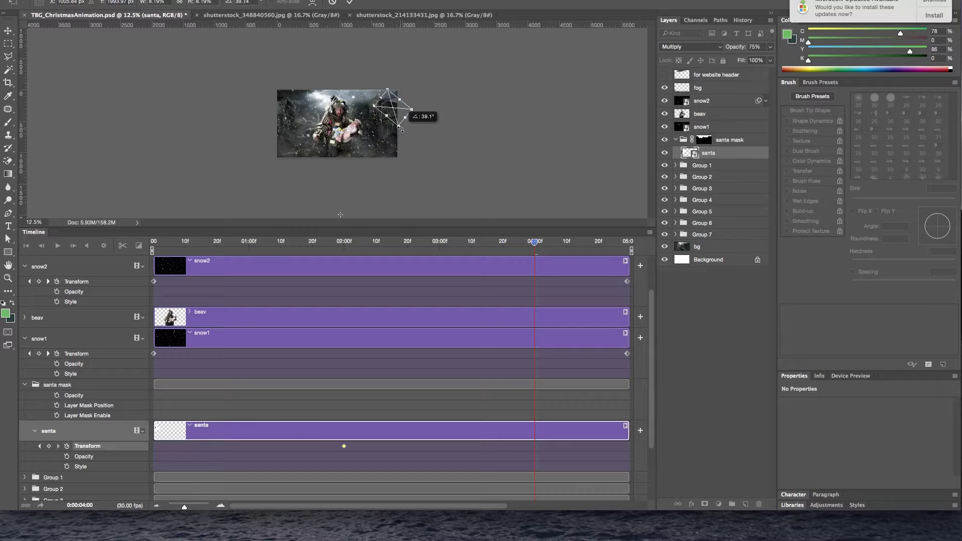
{"action": "key", "text": "Return"}
{"action": "key", "text": "Left"}
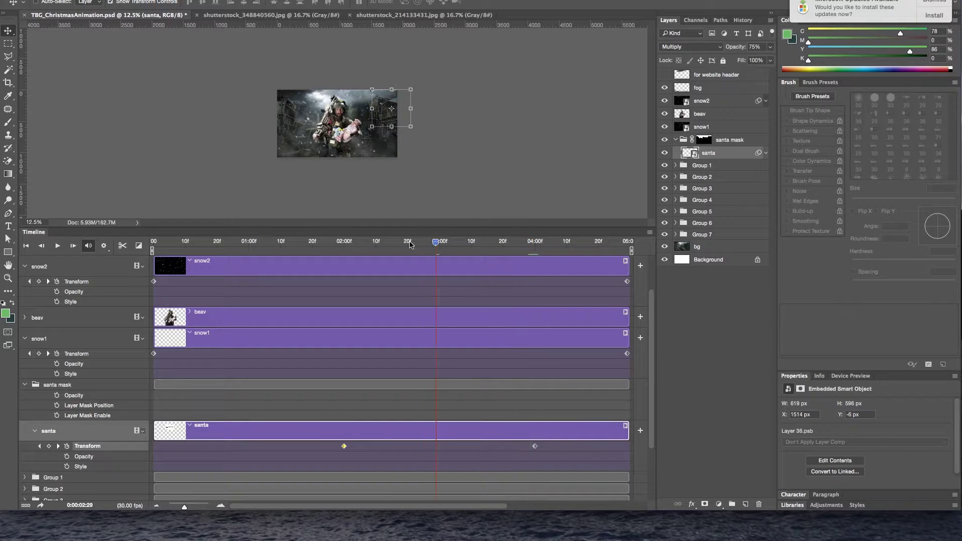
{"action": "left_click", "coordinate": [430, 242]}
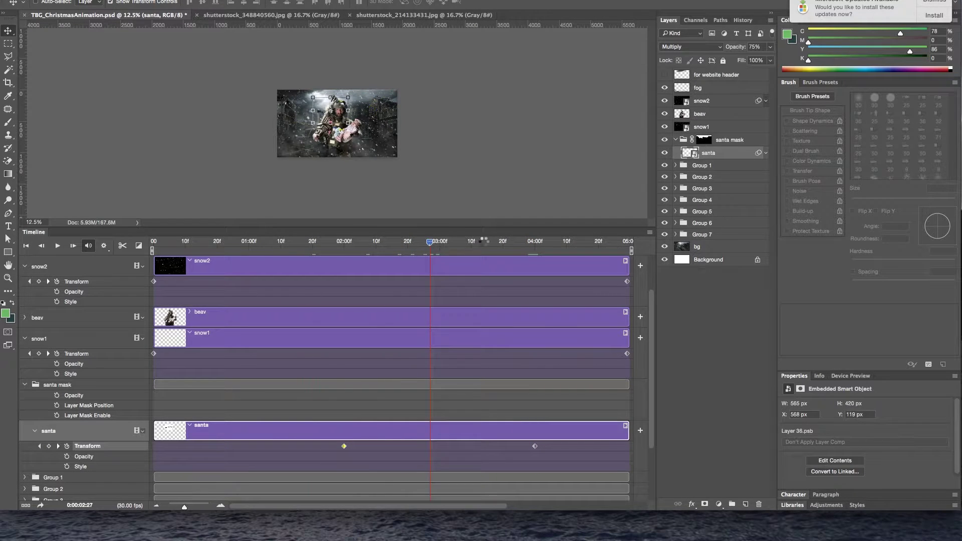
{"action": "left_click", "coordinate": [541, 243]}
At the 2:00 keyframe, adjust the santa layer at the scene's left edge to a rotation of about -7°
{"action": "left_click", "coordinate": [344, 243]}
{"action": "left_click", "coordinate": [295, 114]}
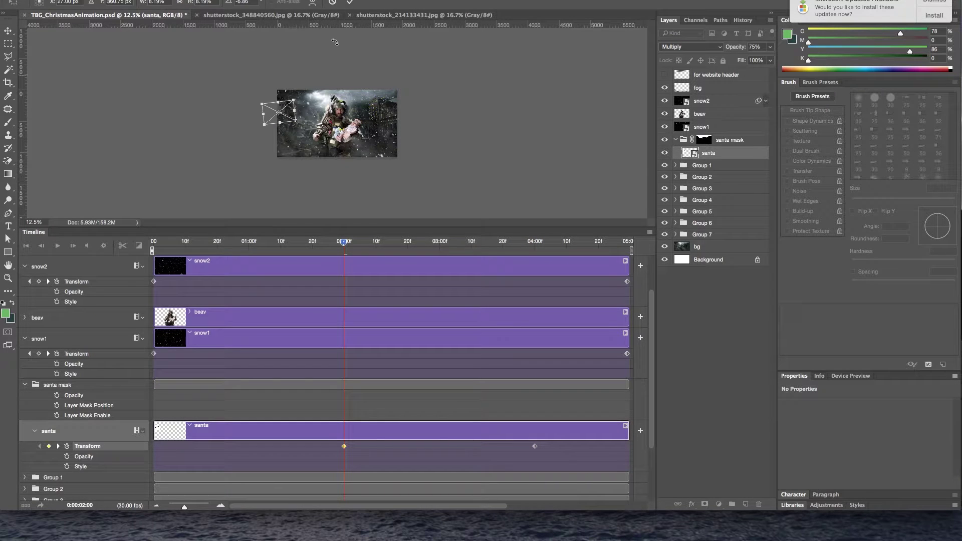
{"action": "left_click", "coordinate": [350, 2]}
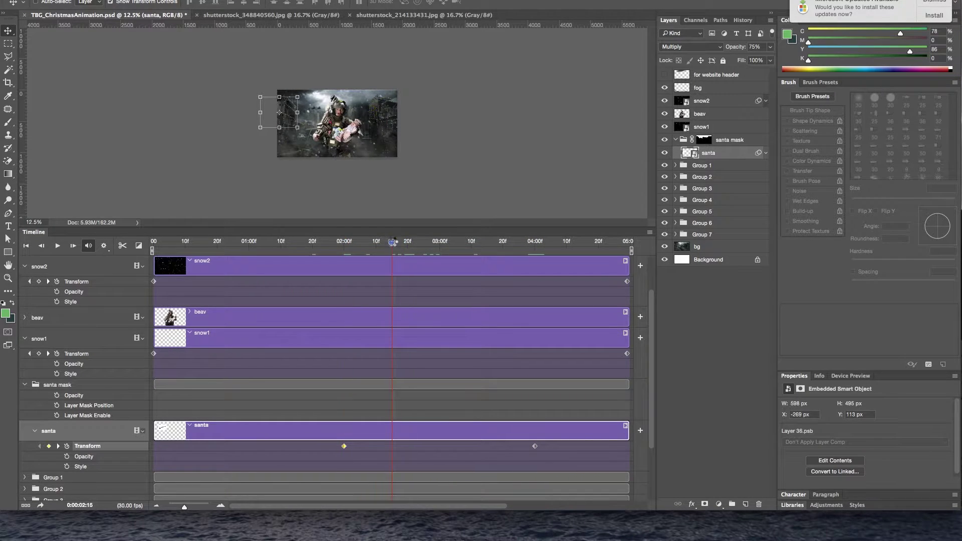
At 2:15, raise the santa layer into the sky at about X 484, Y 213 px as an added Transform keyframe
{"action": "left_click_drag", "start_coordinate": [184, 507], "coordinate": [191, 508]}
{"action": "left_click", "coordinate": [365, 243]}
{"action": "left_click_drag", "start_coordinate": [335, 96], "coordinate": [349, 82]}
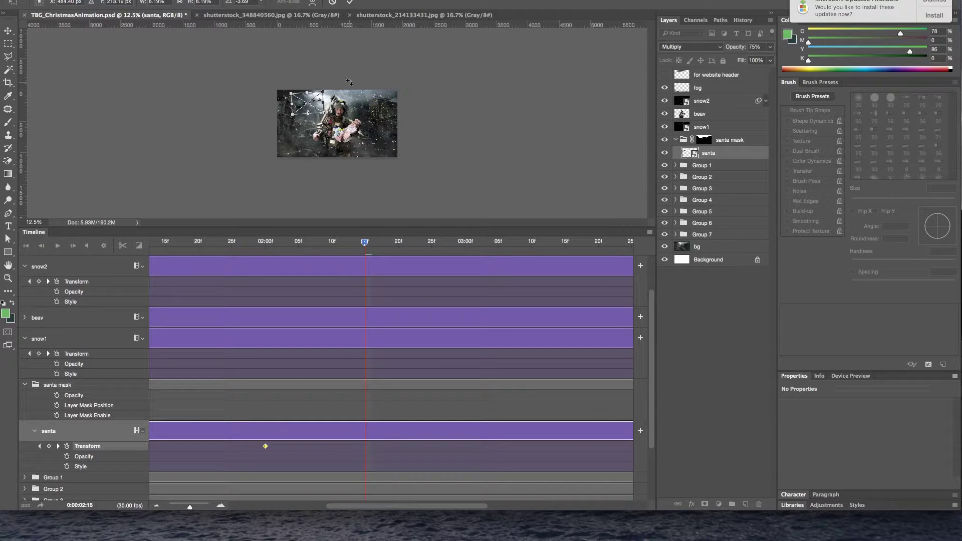
{"action": "key", "text": "Return"}
At 3:00, move the santa layer up near the top centre of the scene and scrub through the curved flight
{"action": "left_click", "coordinate": [465, 242]}
{"action": "key", "text": "ctrl+t"}
{"action": "left_click_drag", "start_coordinate": [307, 104], "coordinate": [336, 96]}
{"action": "key", "text": "Return"}
{"action": "left_click", "coordinate": [565, 242]}
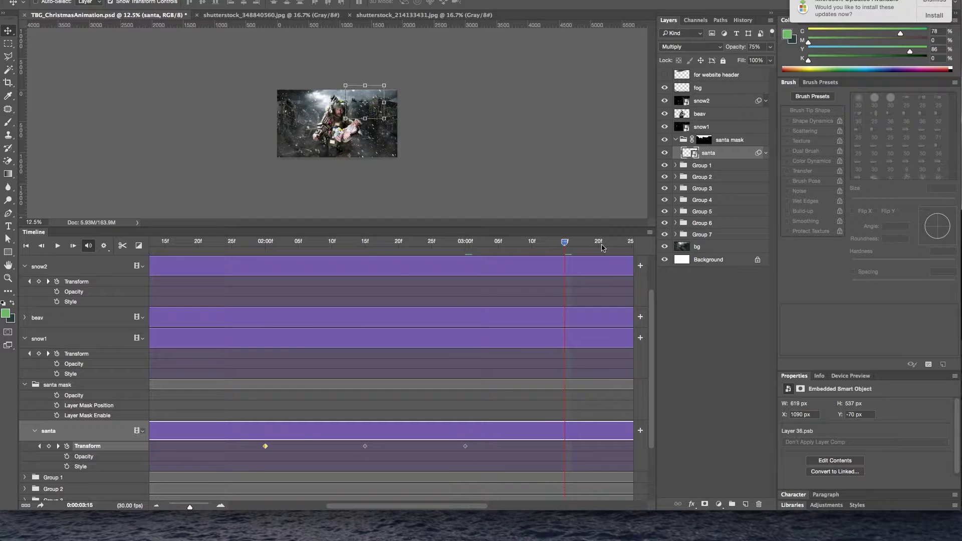
{"action": "left_click", "coordinate": [365, 243]}
{"action": "left_click", "coordinate": [311, 242]}
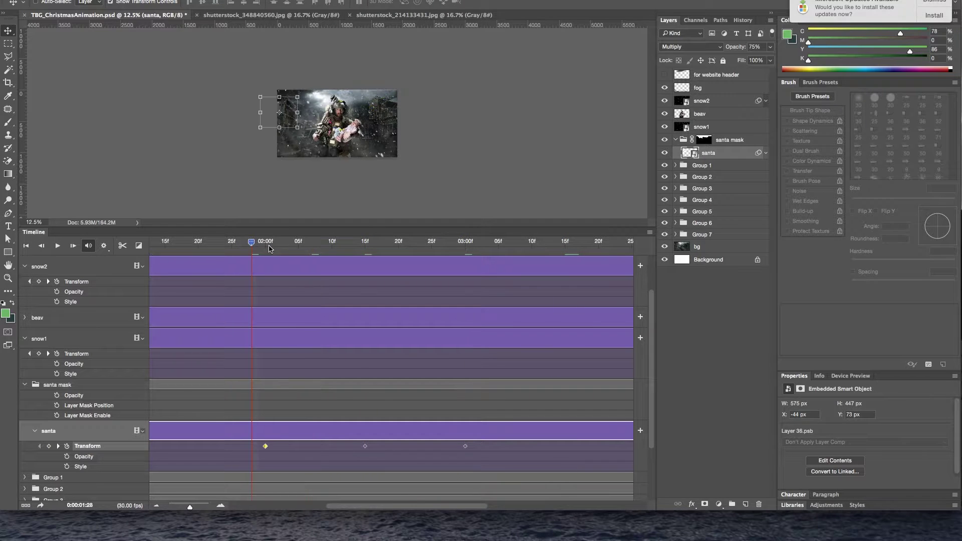
{"action": "scroll", "coordinate": [418, 507], "scroll_direction": "down", "scroll_amount": 3}
{"action": "key", "text": "super+equal"}
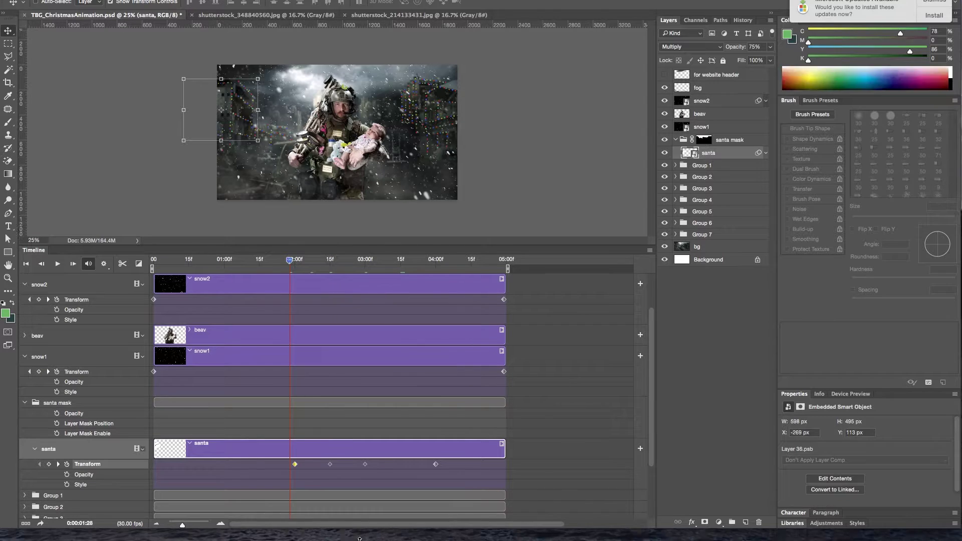